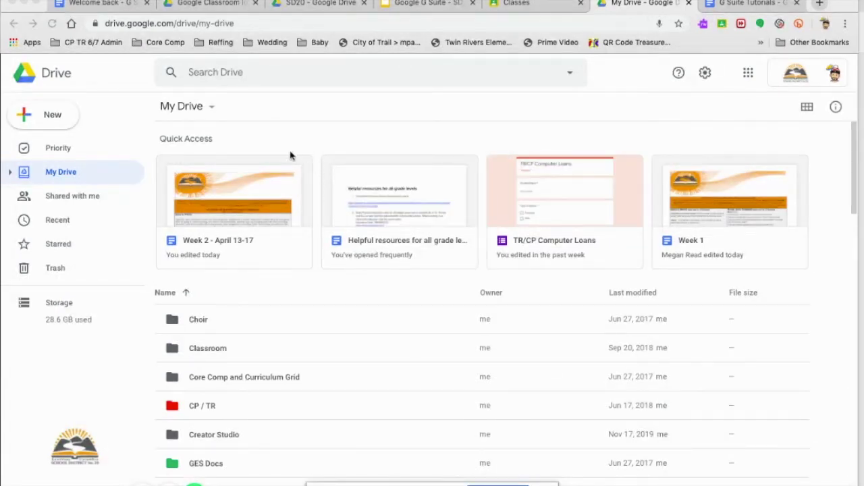
left_click(47, 118)
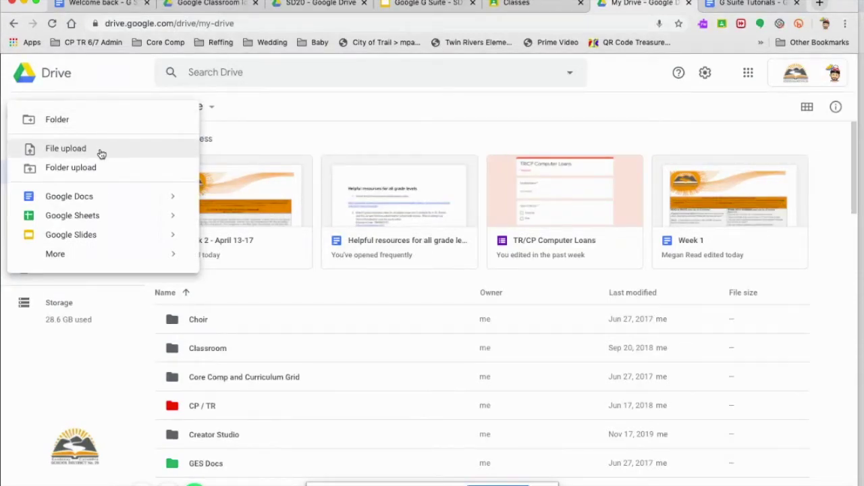
left_click(62, 253)
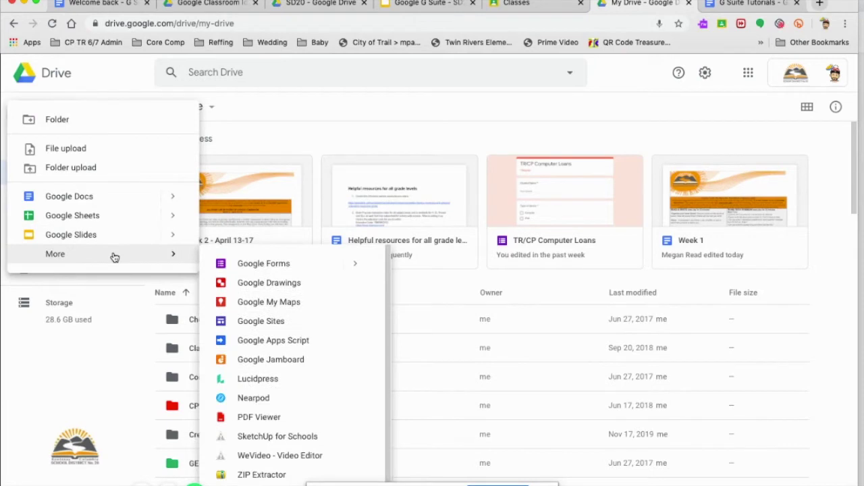
left_click(286, 126)
- Create a folder named Test SD20 in My Drive and locate it in the file list
left_click(56, 114)
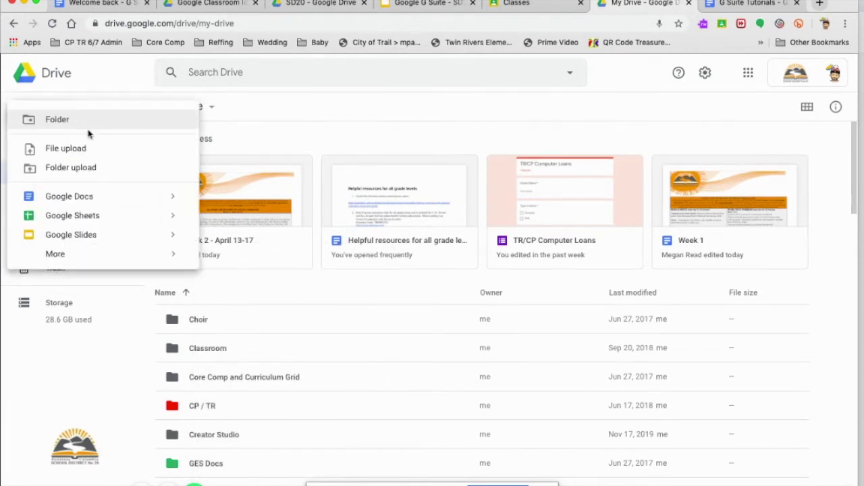
left_click(81, 129)
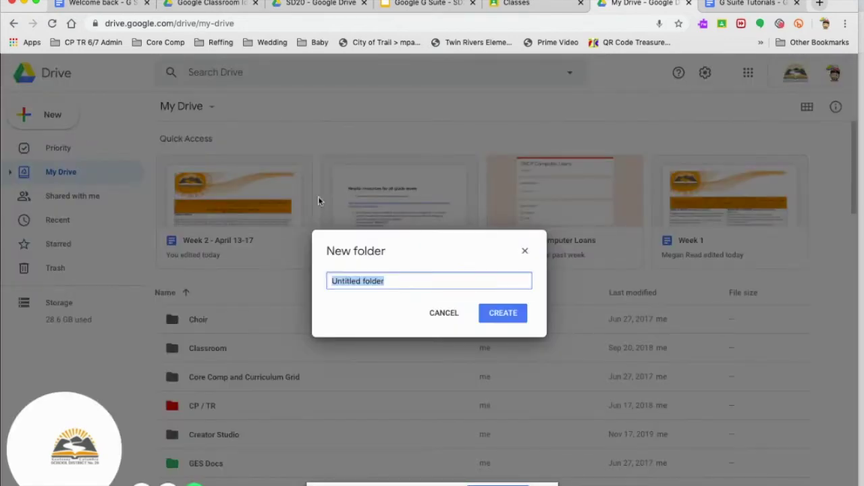
type("Test ")
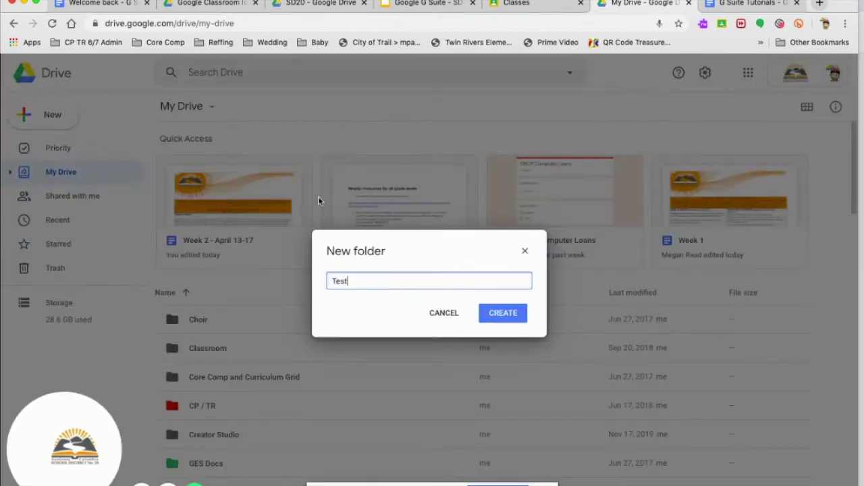
type("SD20")
key("Return")
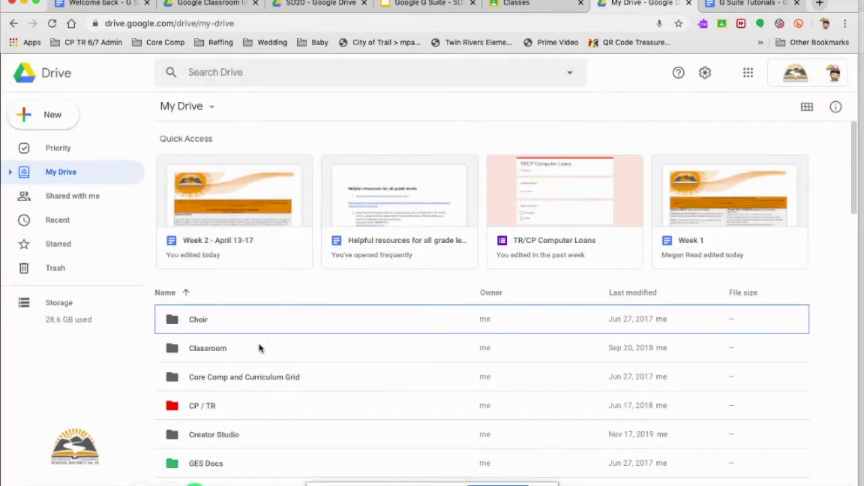
scroll(245, 312, "up", 5)
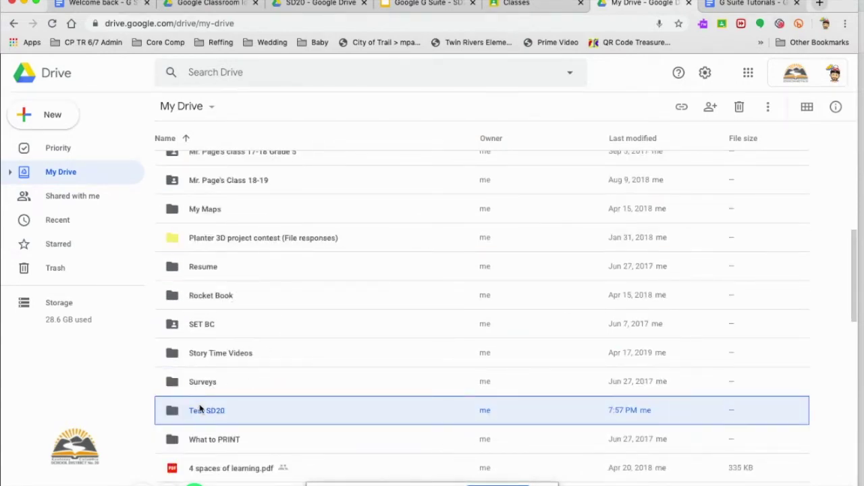
scroll(212, 309, "down", 1)
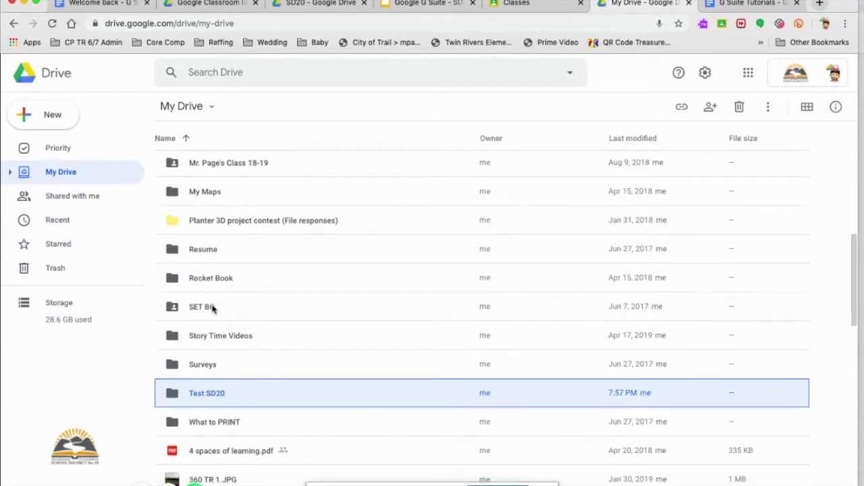
- Open the Math folder inside CP / TR > GRADE 6-7 and look through its contents
scroll(212, 309, "up", 15)
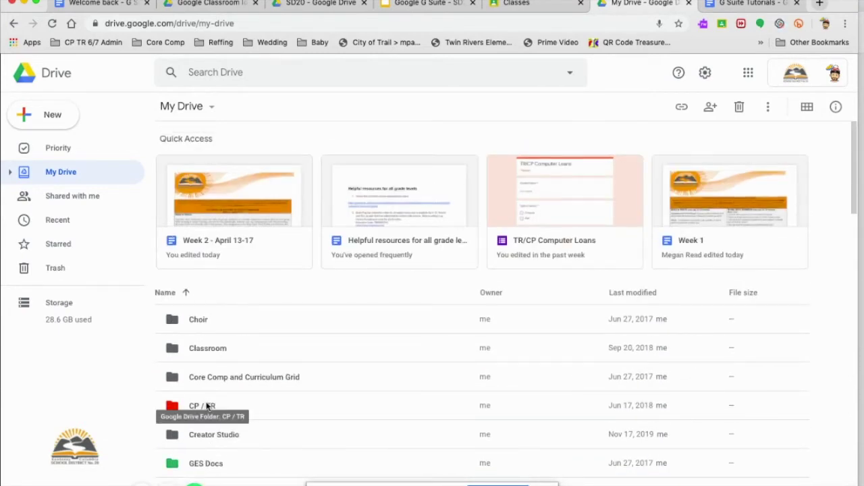
double_click(207, 406)
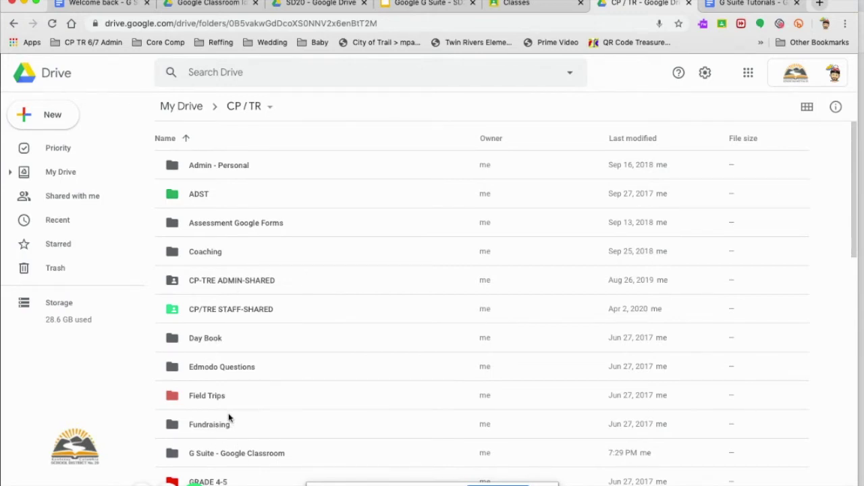
scroll(228, 405, "down", 1)
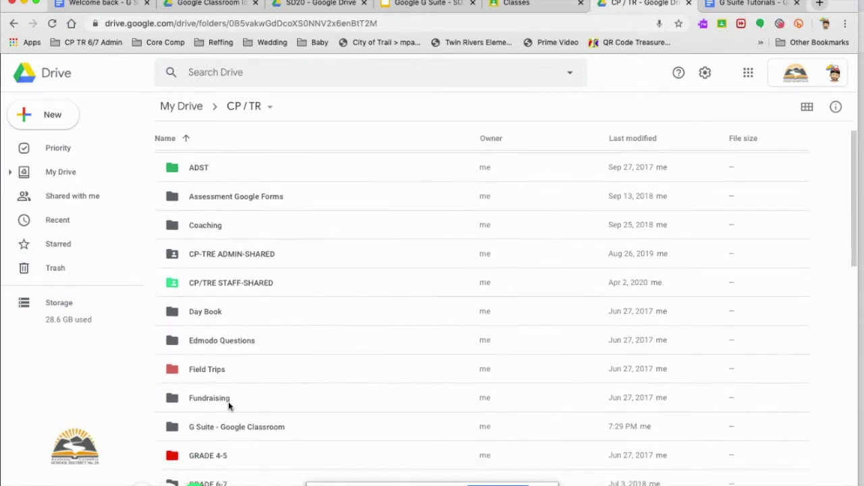
scroll(228, 406, "down", 5)
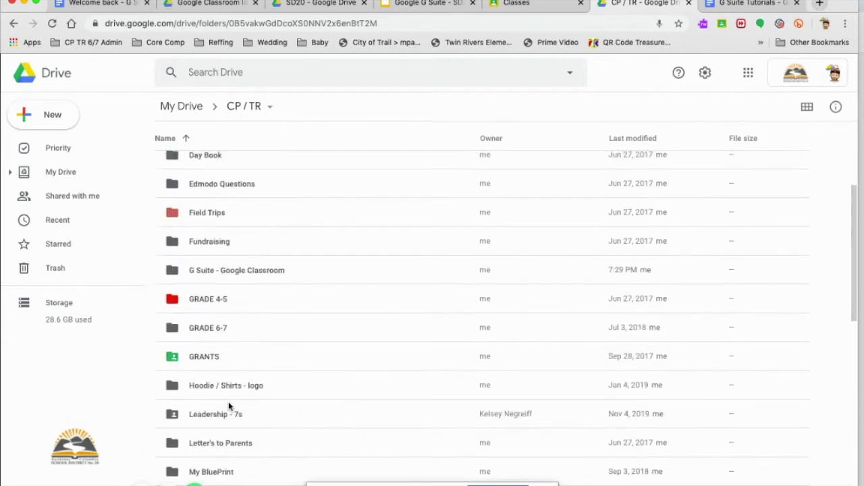
double_click(211, 329)
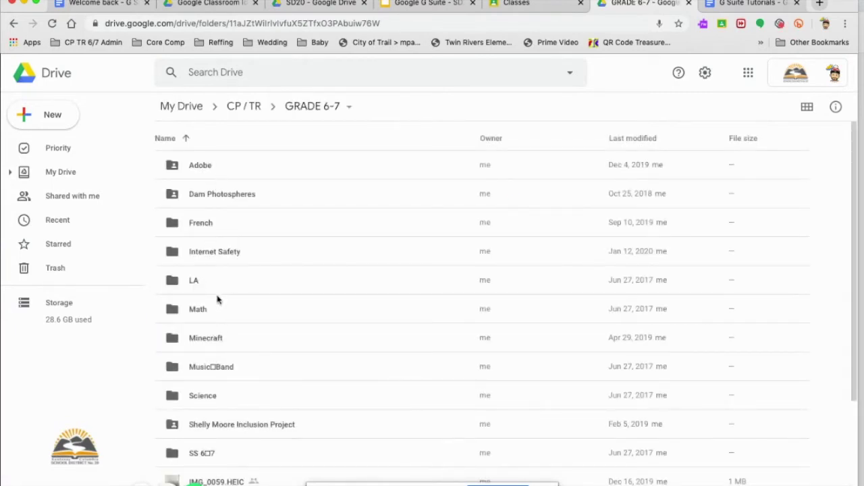
scroll(241, 378, "down", 1)
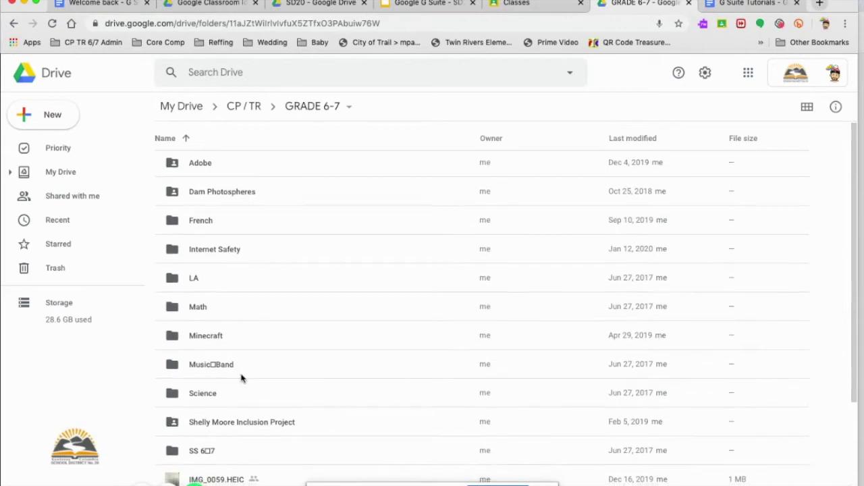
scroll(242, 378, "down", 1)
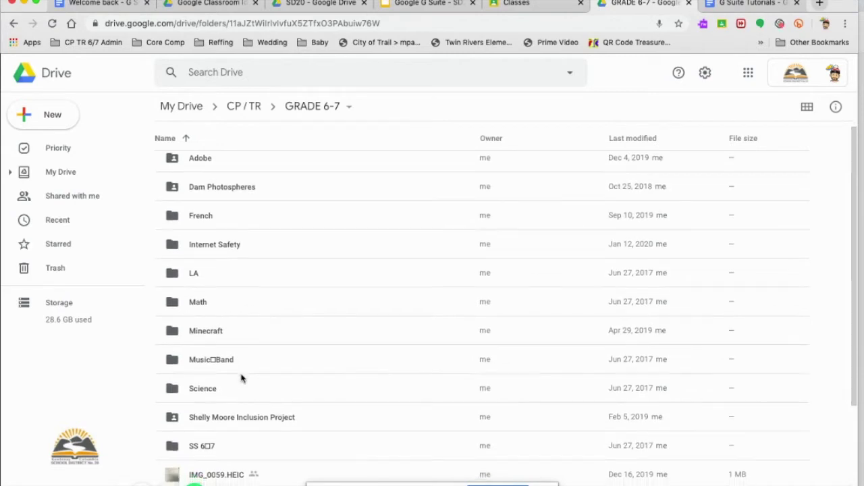
double_click(196, 305)
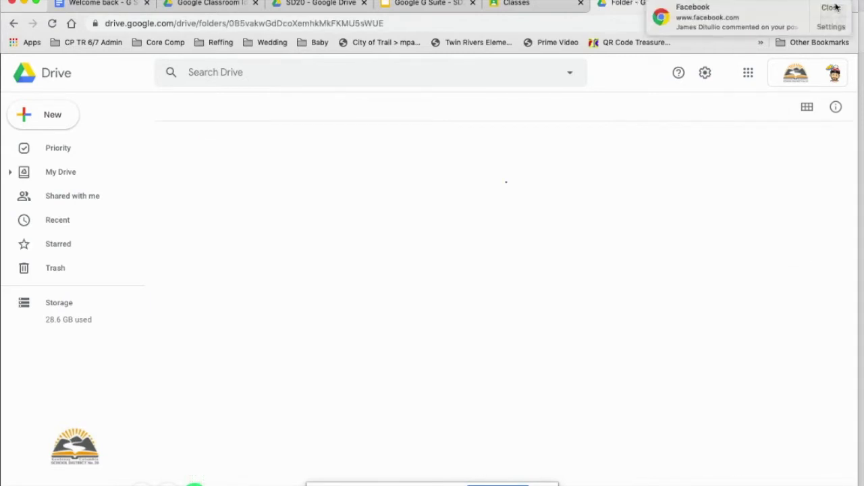
left_click(832, 7)
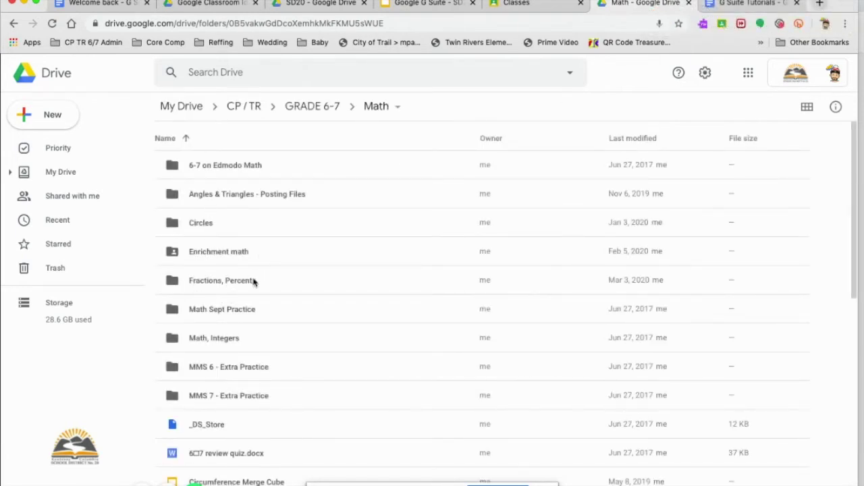
scroll(264, 268, "down", 5)
scroll(210, 265, "up", 5)
- Create a folder named 20-21 inside the Field Trips folder of CP / TR
left_click(258, 112)
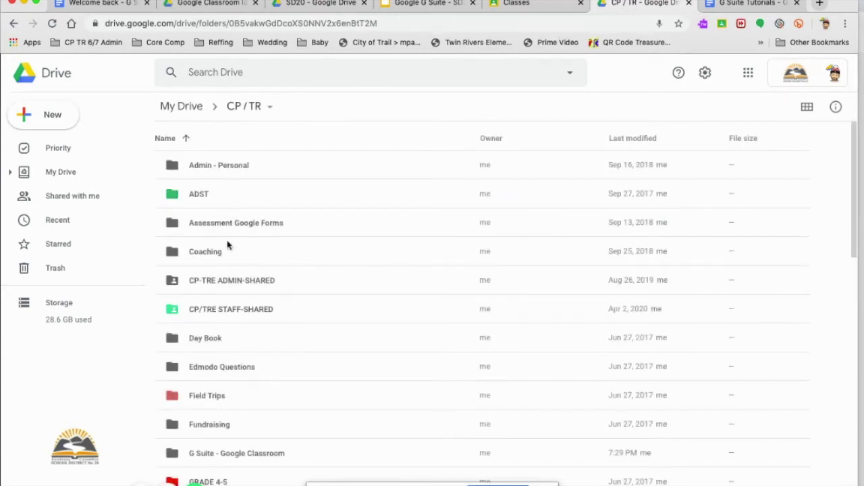
double_click(206, 401)
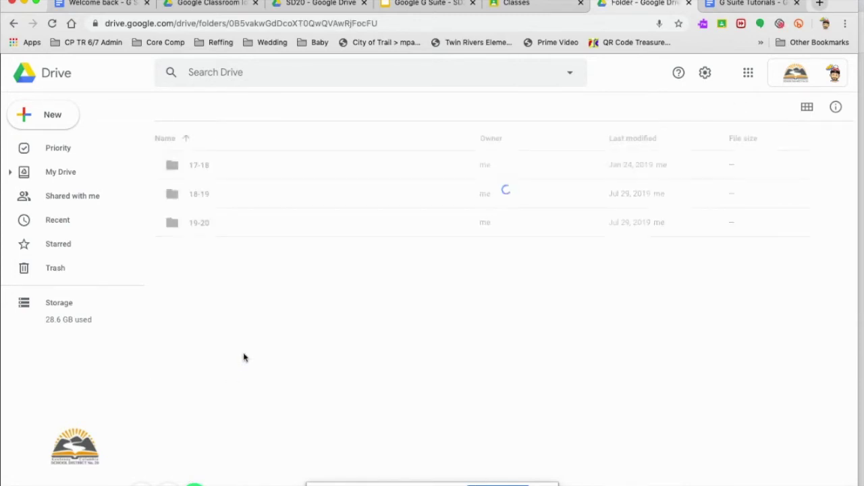
left_click(61, 122)
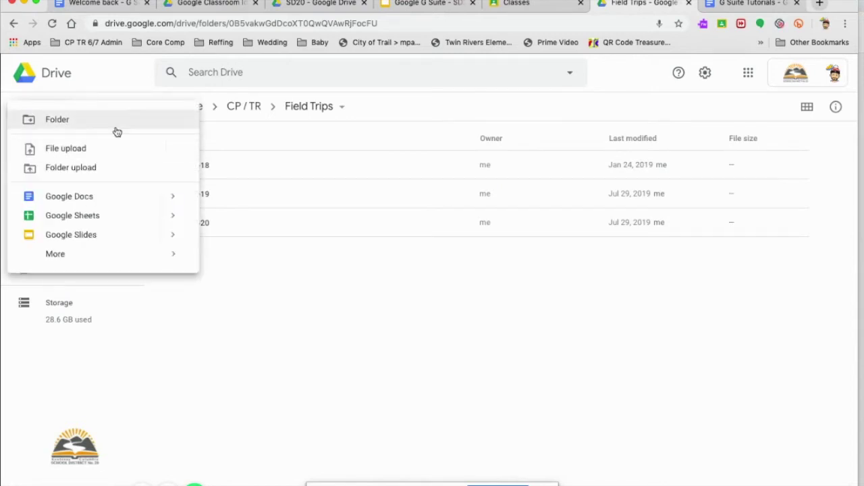
left_click(115, 127)
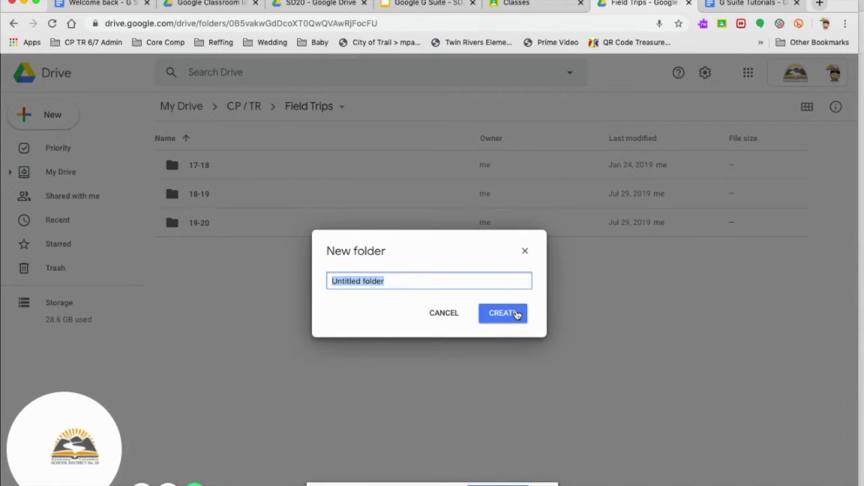
type("20-21")
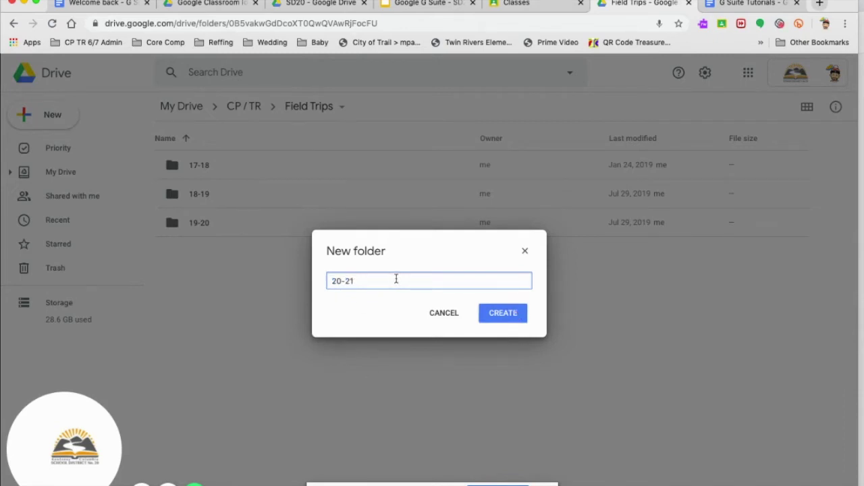
left_click(518, 323)
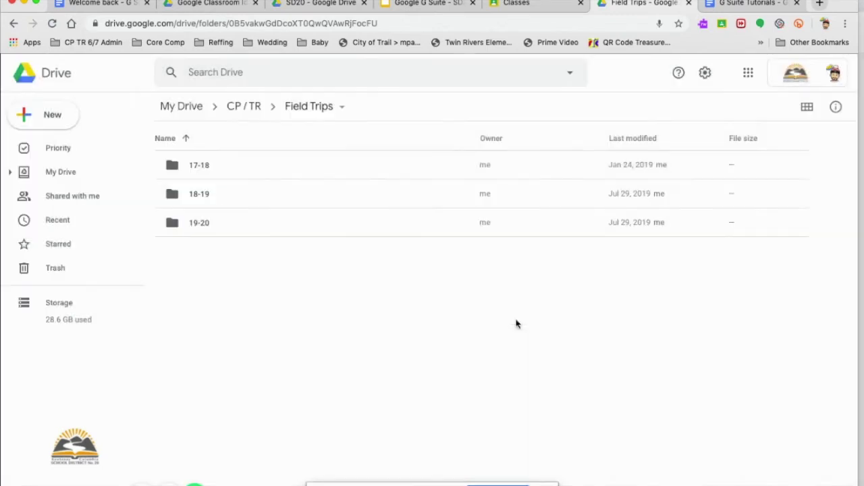
left_click(206, 252)
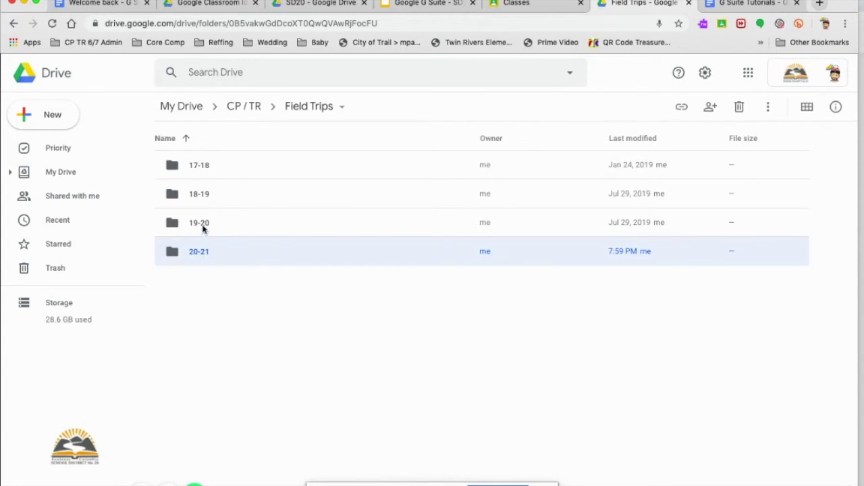
- Upload sd20 logo (1).jpg from Downloads into the 19-20 folder of Field Trips and select the uploaded file
double_click(202, 228)
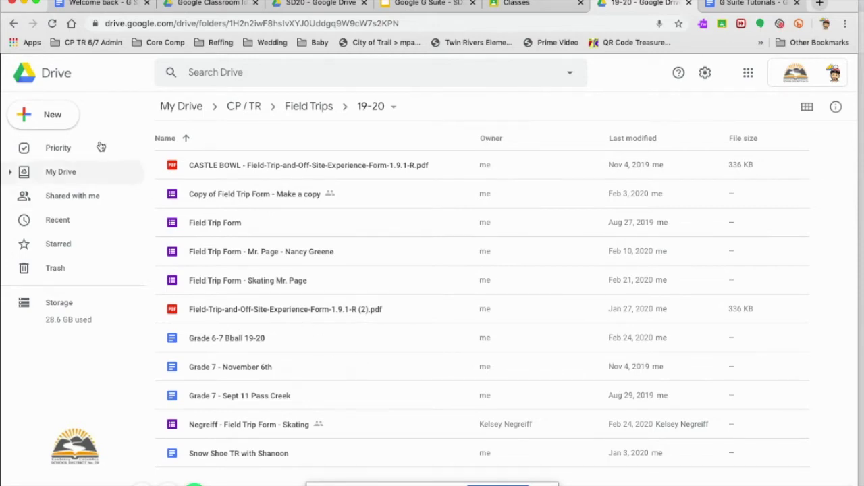
left_click(52, 116)
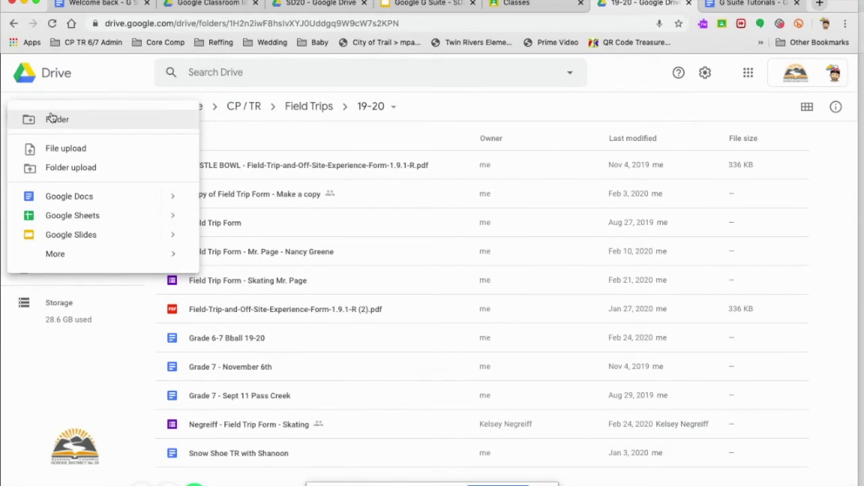
left_click(66, 148)
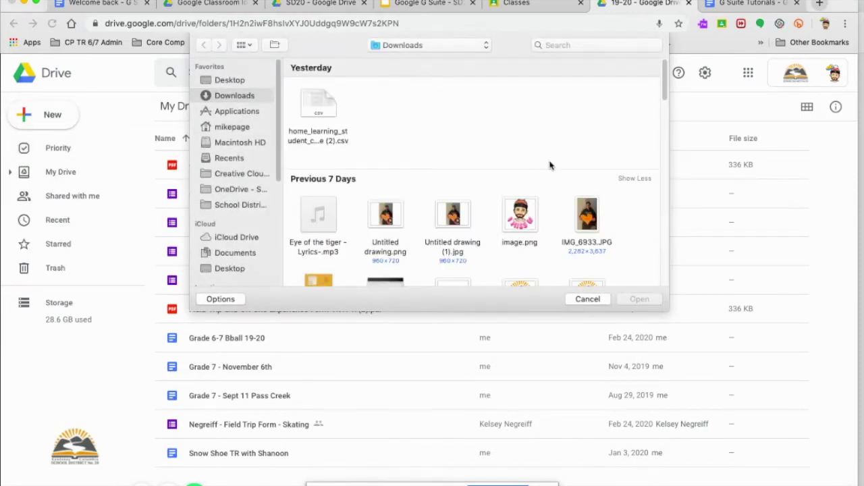
scroll(463, 230, "down", 5)
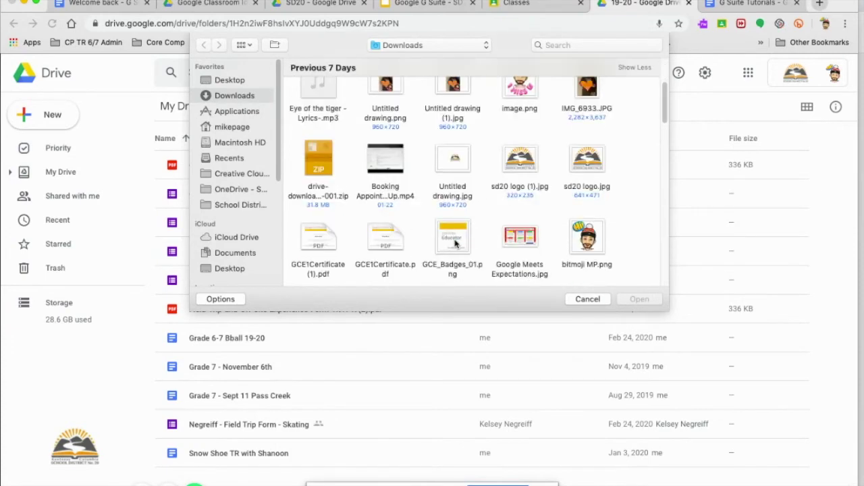
double_click(520, 162)
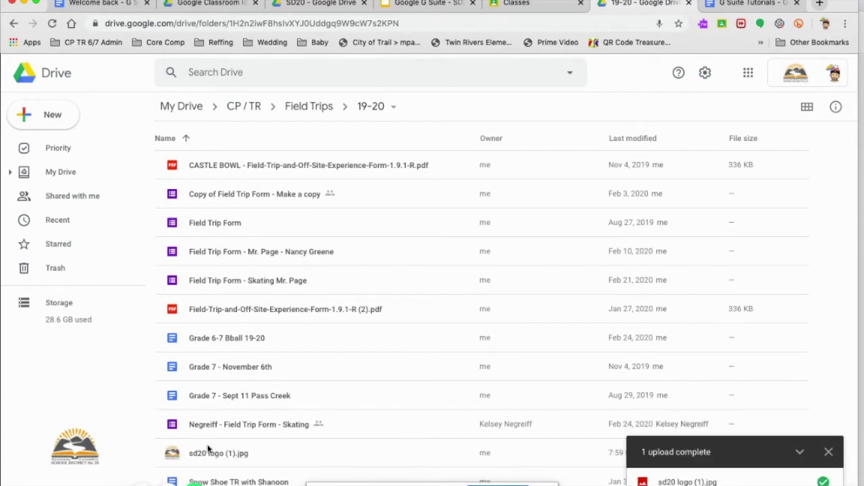
left_click(362, 453)
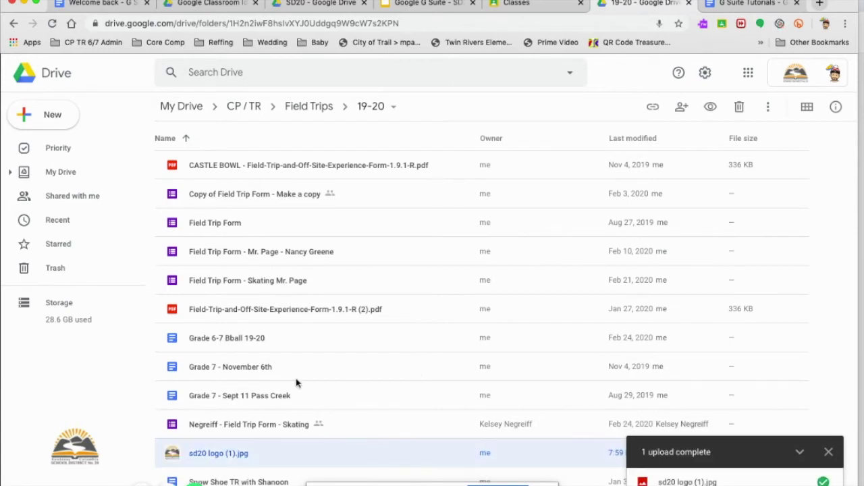
- Look through the items shared by others down to last week's entries and select the VOYAGE EN FRANCE! Activites presentation
left_click(91, 198)
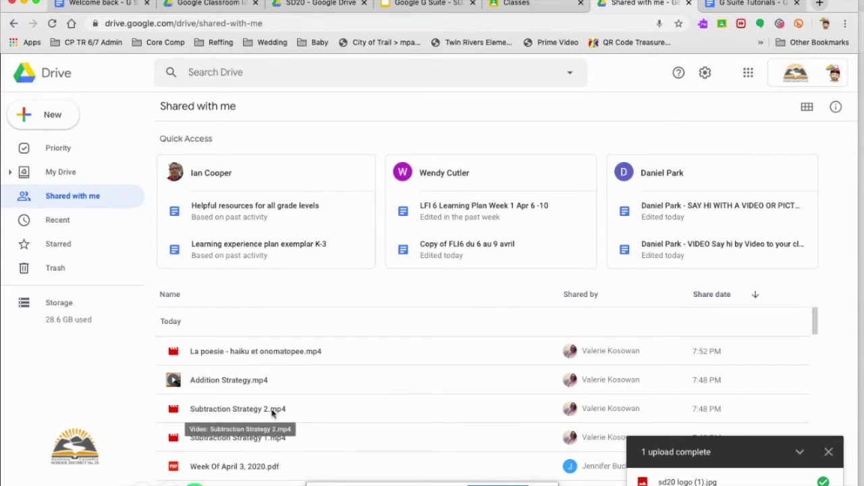
scroll(265, 431, "down", 10)
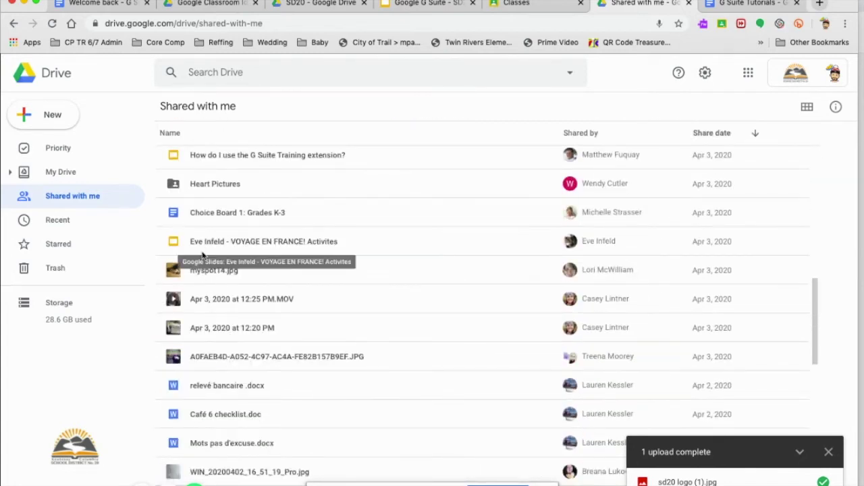
left_click(205, 248)
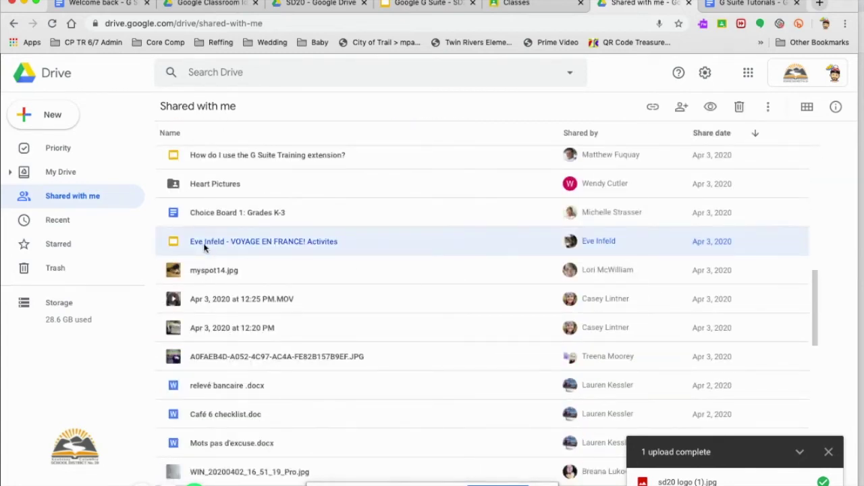
- Browse the My Drive folders as move destinations for the shared Heart Pictures folder, and dismiss the move
left_click(209, 196)
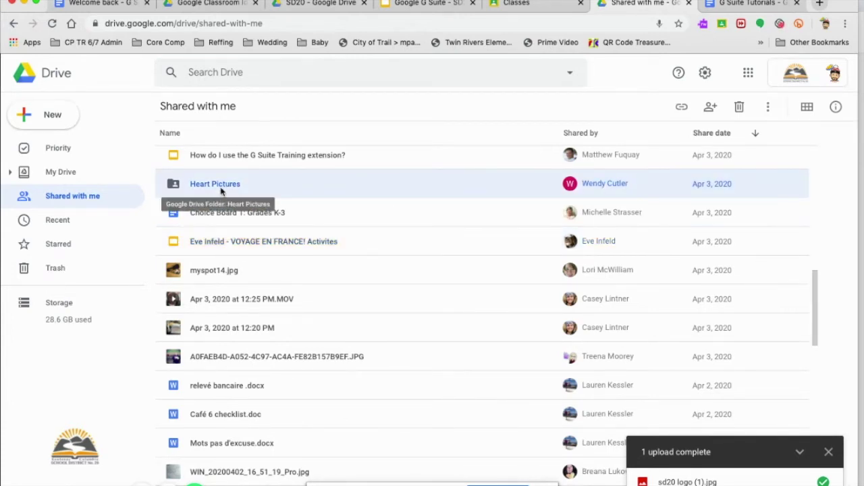
right_click(222, 192)
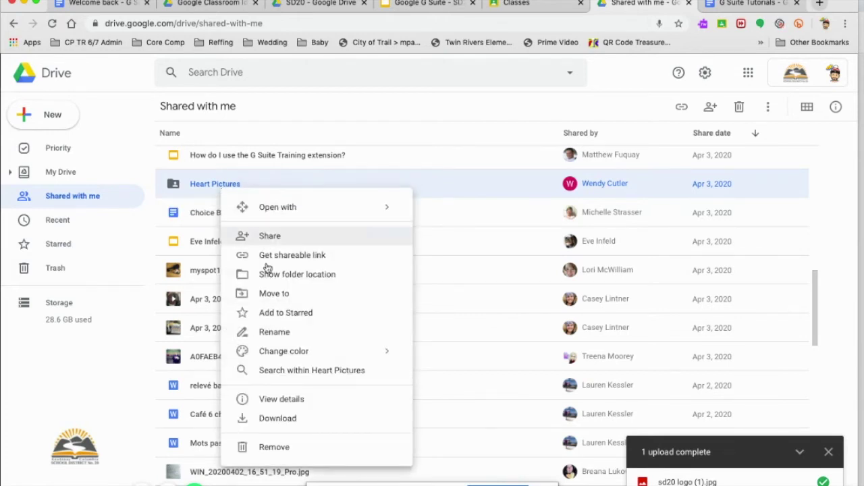
left_click(272, 295)
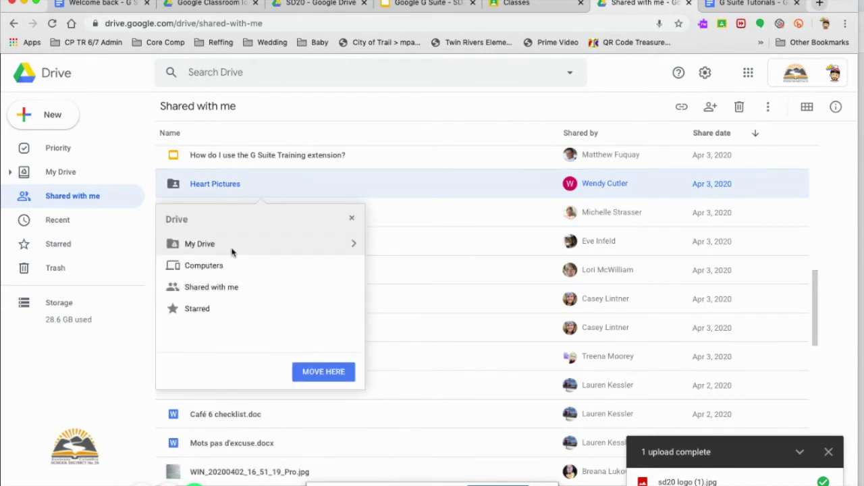
double_click(231, 252)
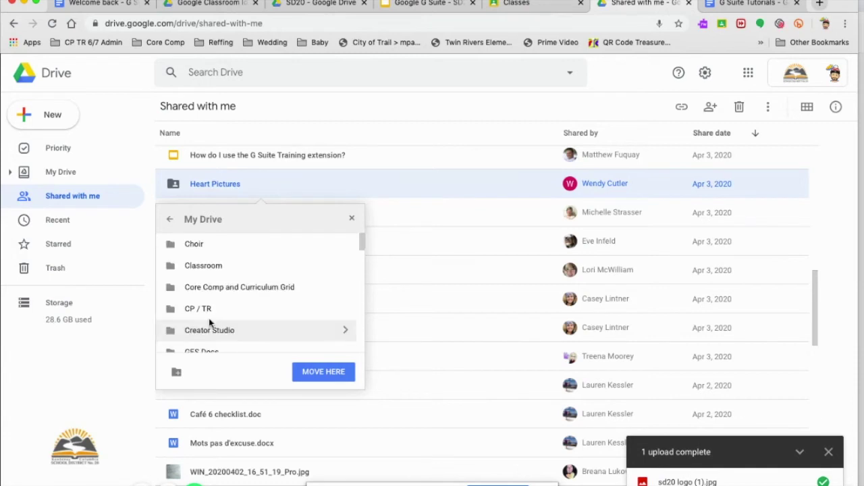
left_click(351, 219)
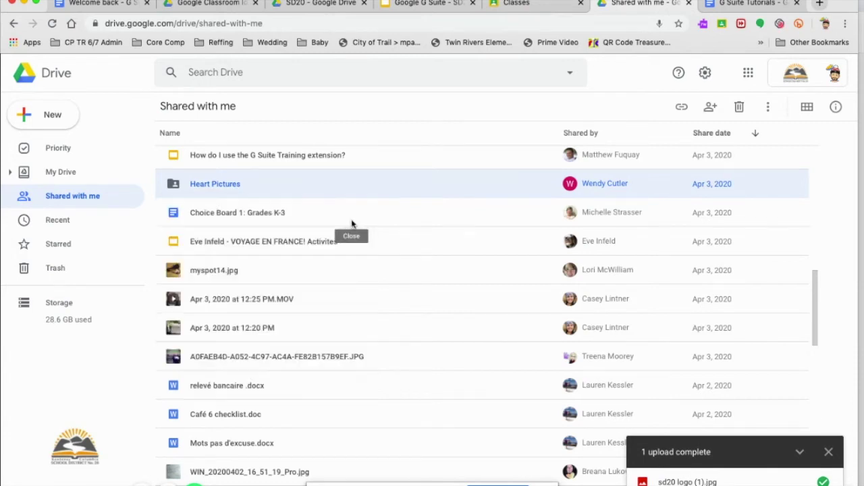
- Add the shared document Choice Board 1: Grades K-3 to My Drive
left_click(243, 211)
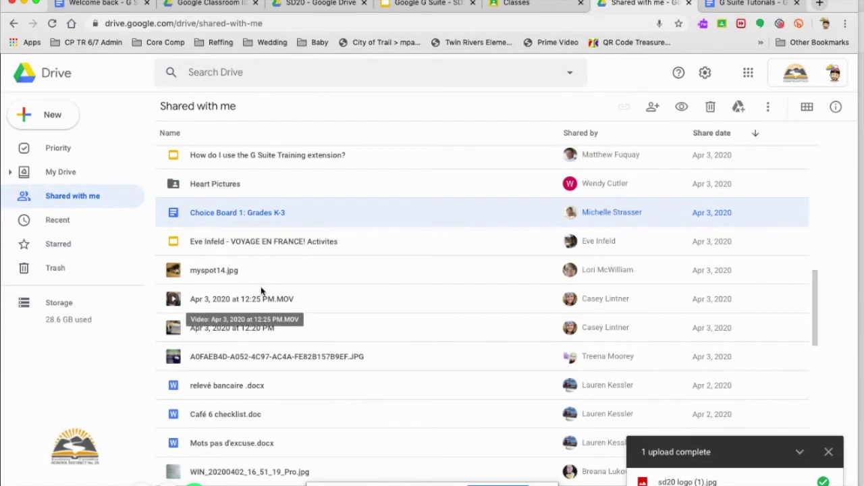
right_click(261, 217)
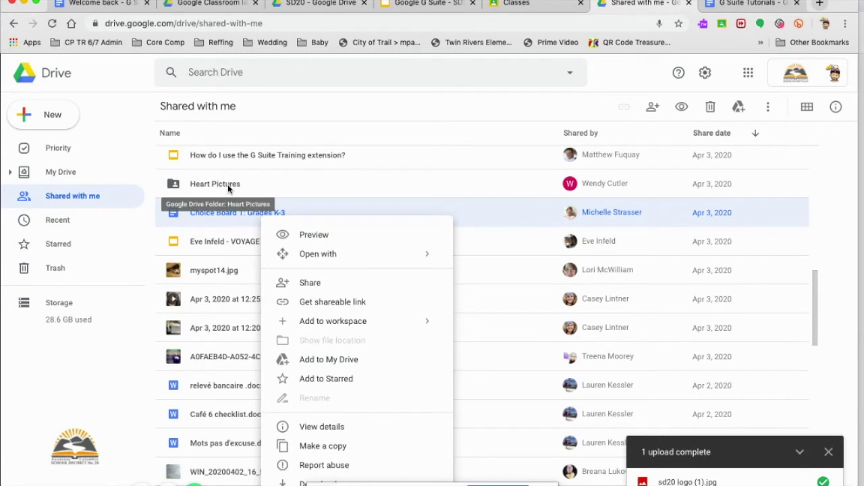
left_click(324, 360)
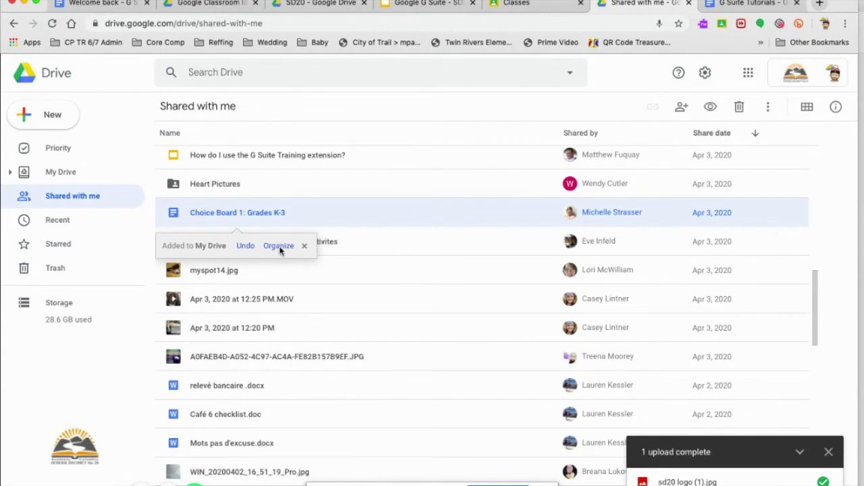
- Organize Choice Board 1: Grades K-3 into the Day Book folder inside CP / TR
left_click(279, 247)
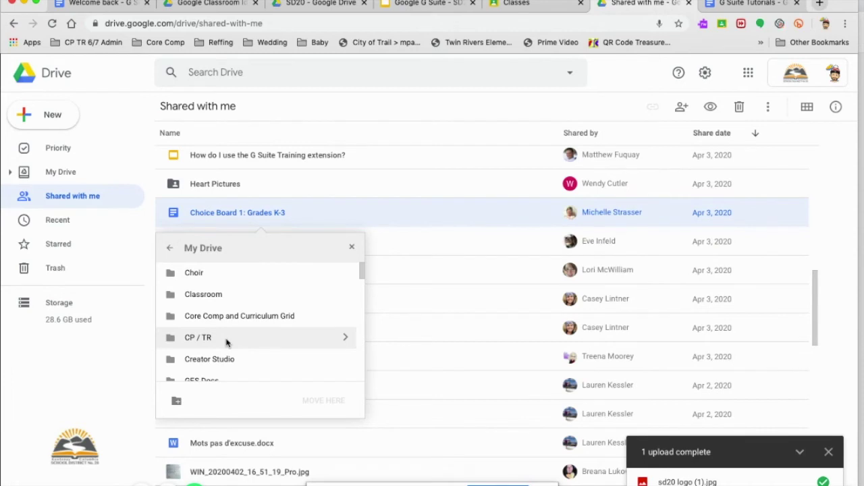
double_click(226, 342)
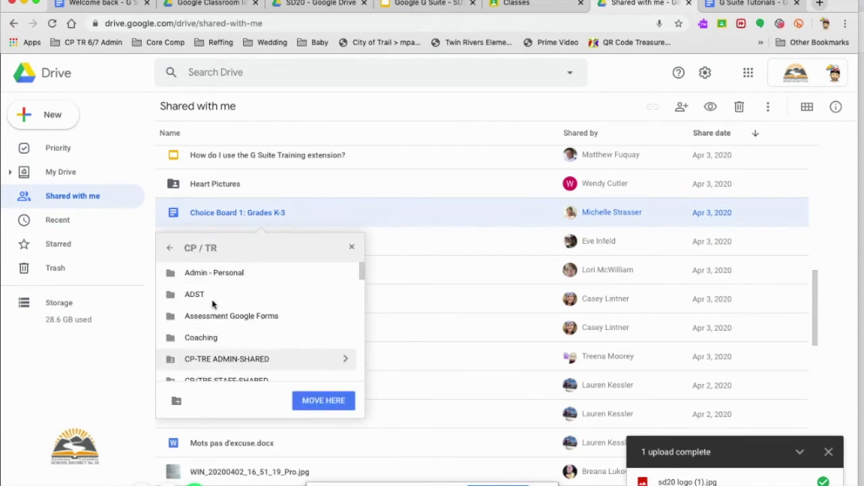
scroll(226, 361, "up", 2)
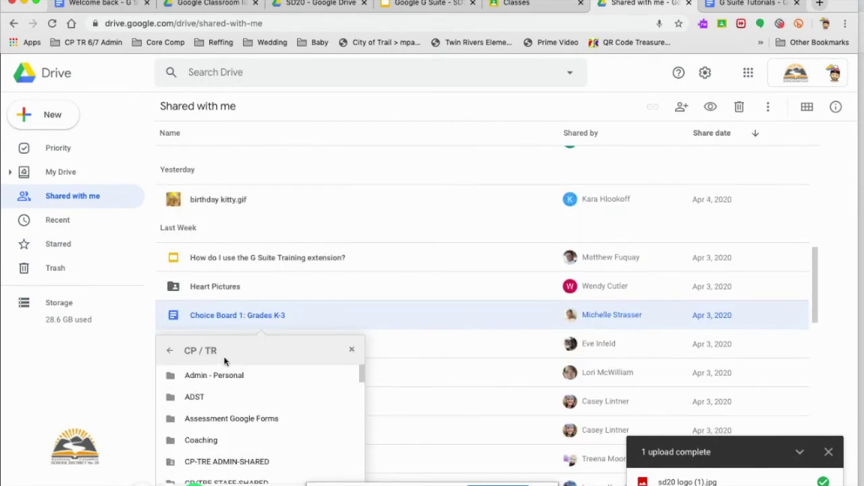
scroll(227, 361, "down", 6)
scroll(228, 255, "up", 5)
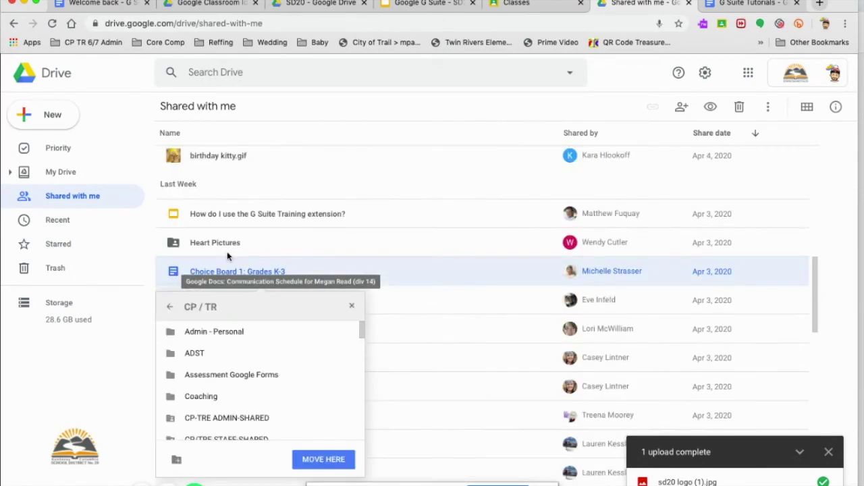
left_click_drag(364, 331, 362, 343)
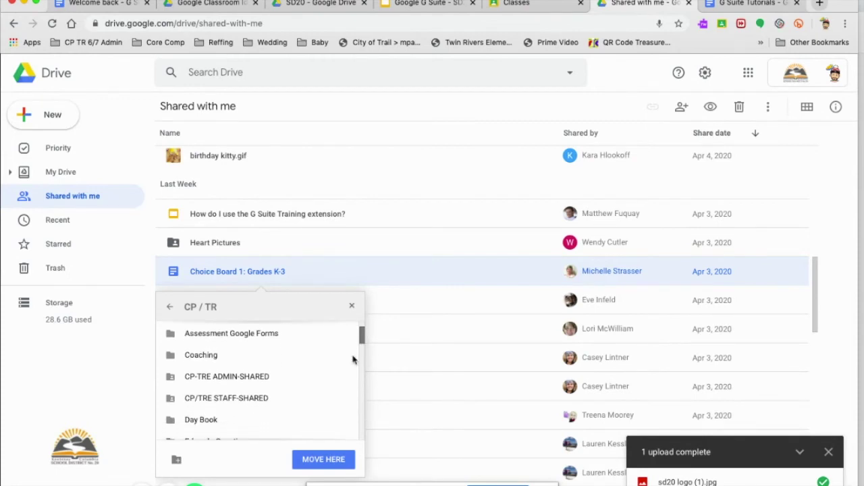
left_click(209, 432)
double_click(209, 432)
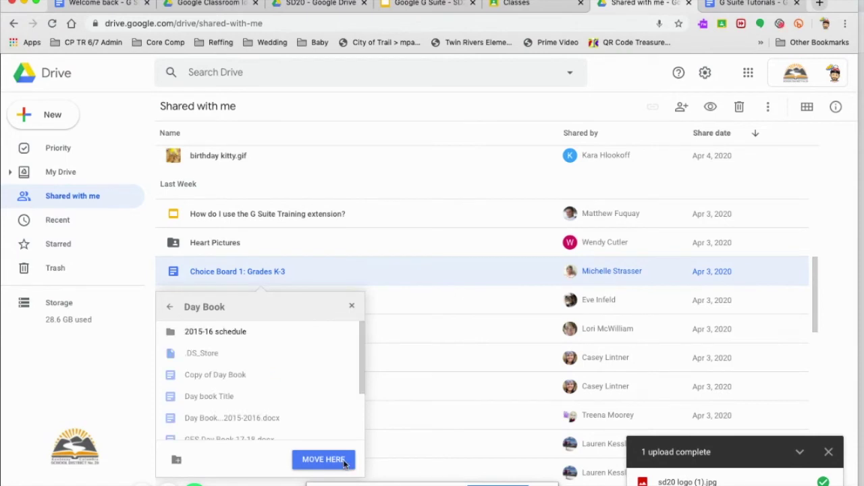
left_click(322, 459)
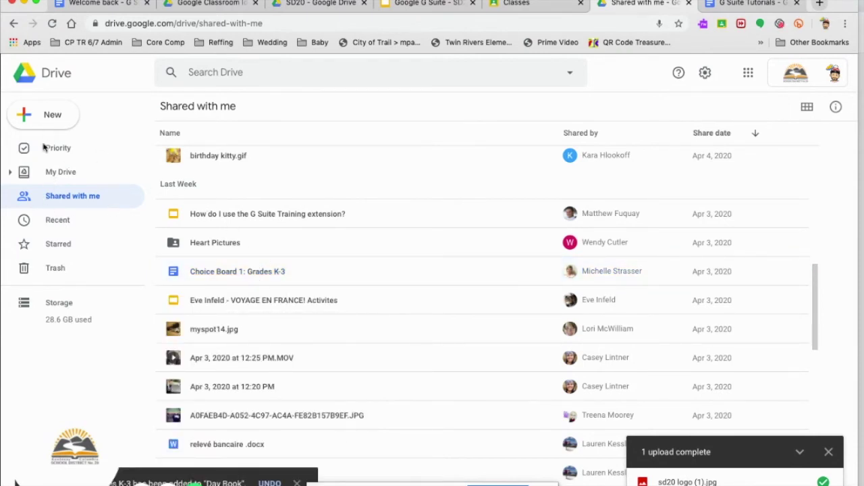
- Go to My Drive, select the CP / TR folder and look through the folder list and its colour-coded folders
scroll(60, 173, "down", 10)
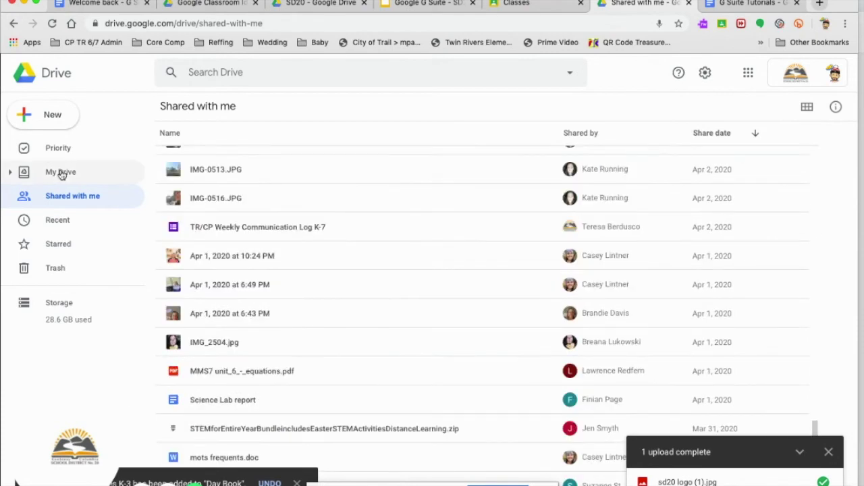
left_click(61, 173)
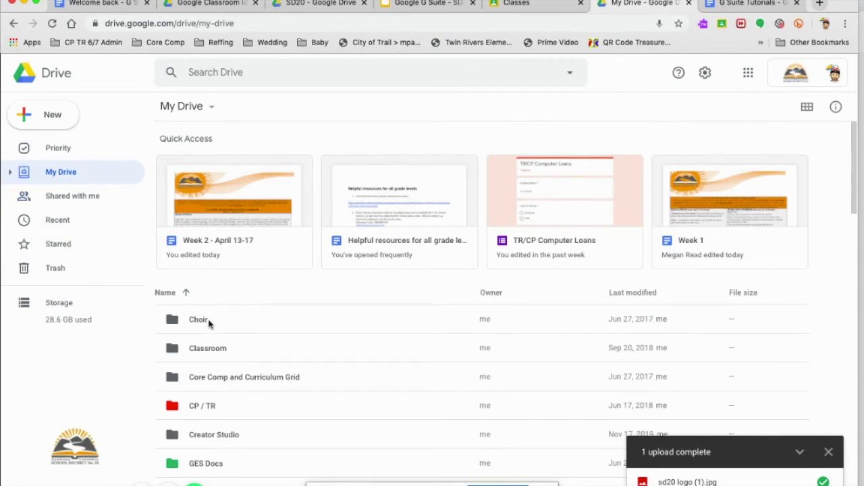
right_click(209, 325)
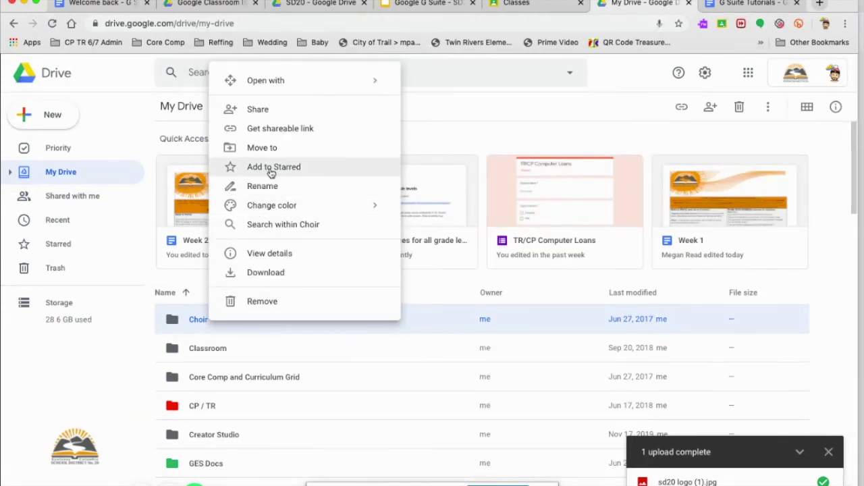
left_click(212, 406)
scroll(212, 402, "down", 2)
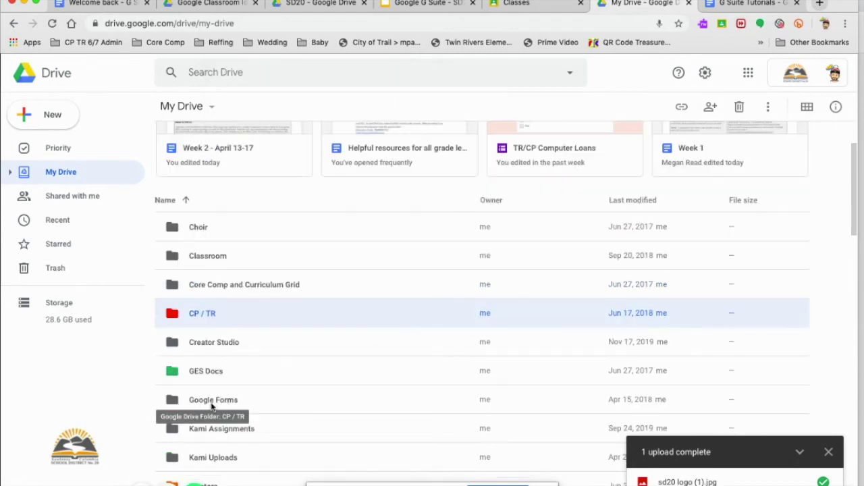
scroll(266, 409, "down", 4)
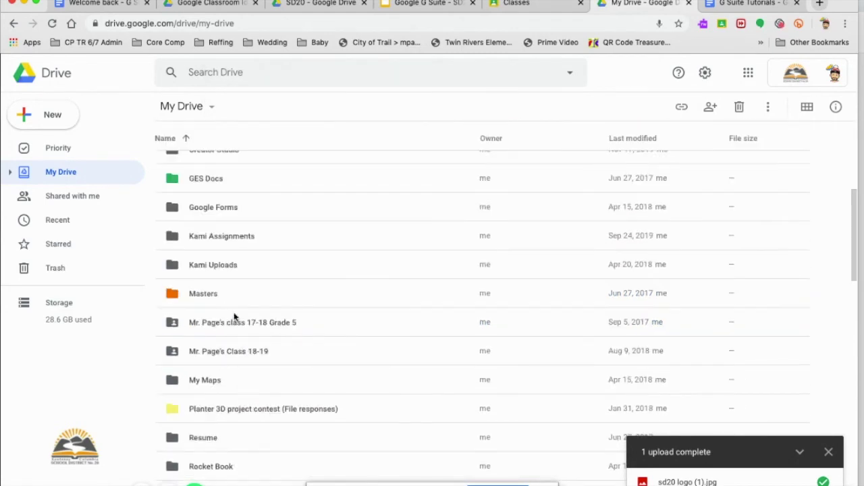
scroll(211, 298, "up", 6)
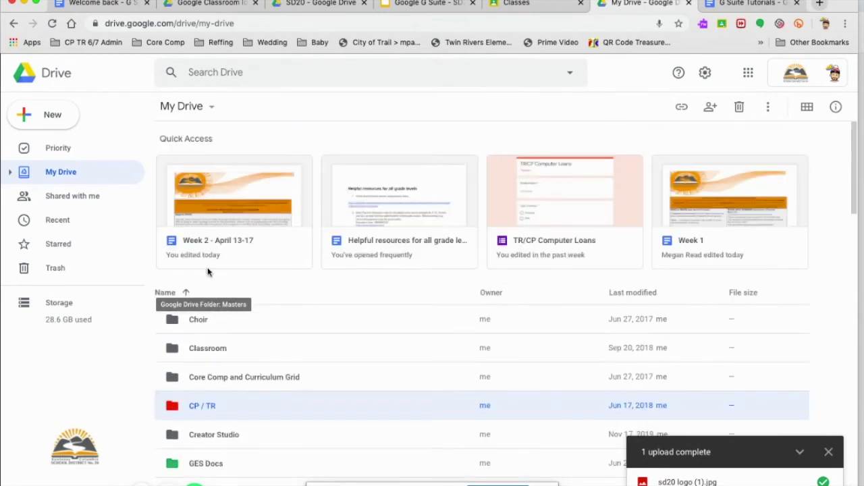
- Change the colour of the CP / TR folder to bright green
right_click(201, 404)
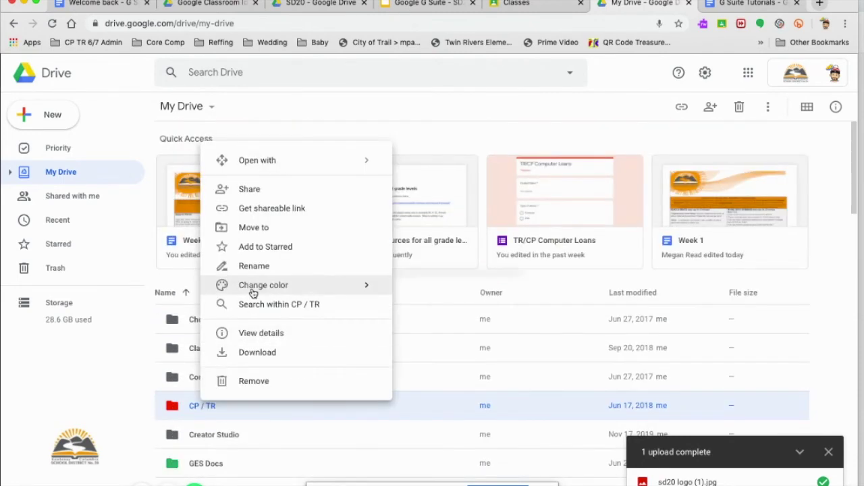
mouse_move(253, 292)
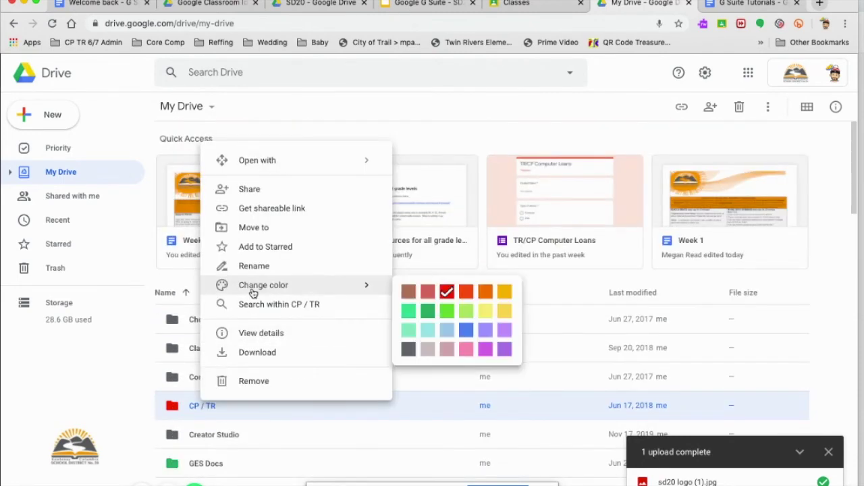
left_click(446, 313)
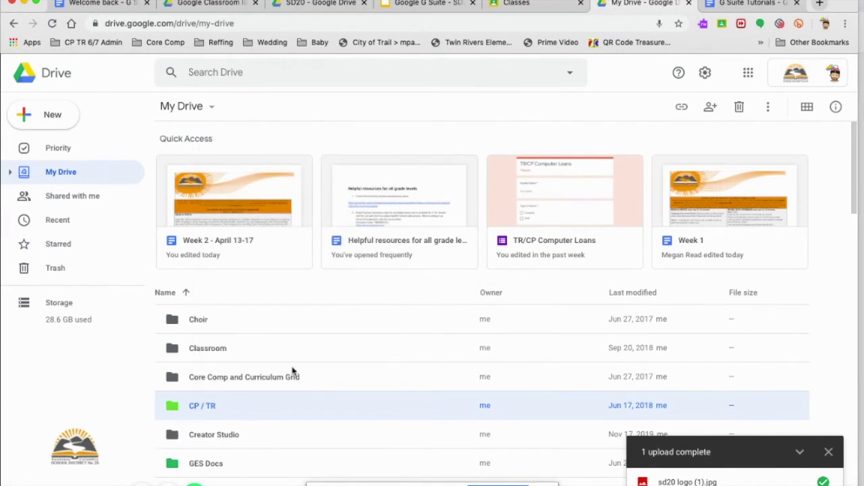
- Open the CP / TR folder and get a shareable link for its CP/TRE STAFF-SHARED folder
right_click(195, 405)
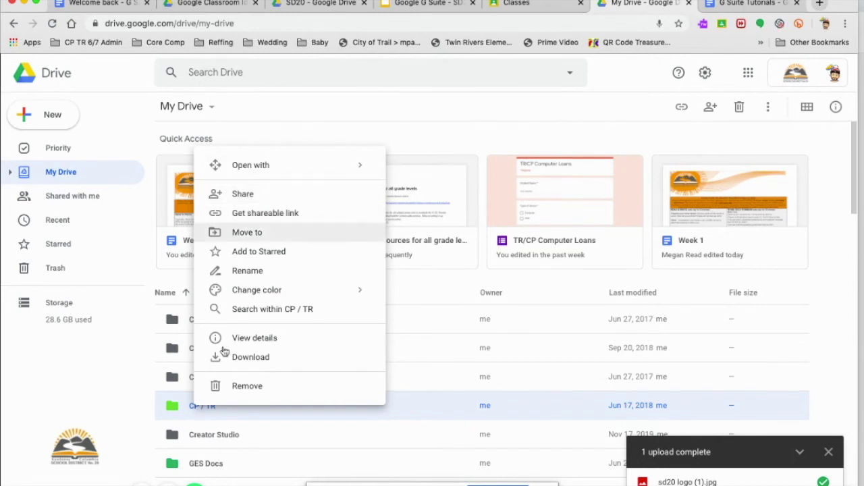
left_click(187, 410)
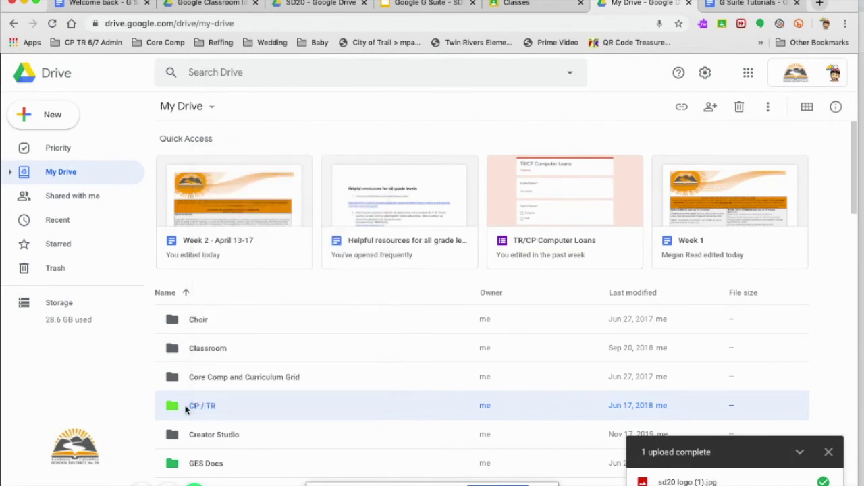
double_click(187, 410)
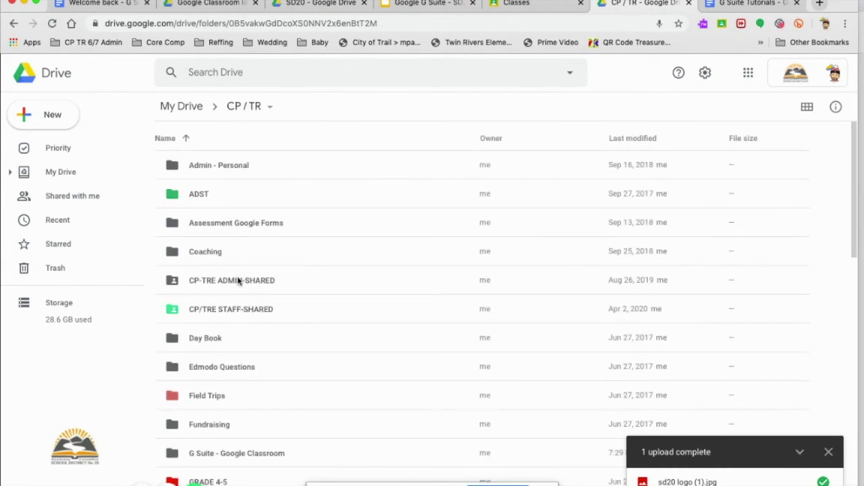
left_click(236, 312)
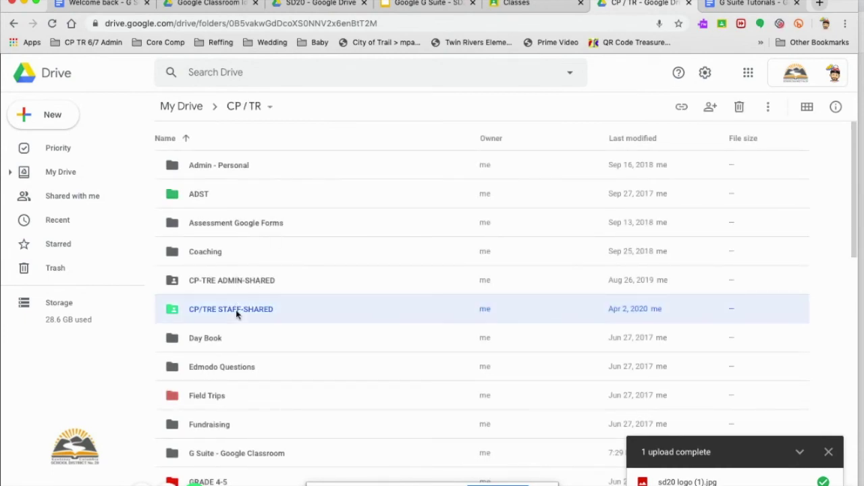
right_click(236, 314)
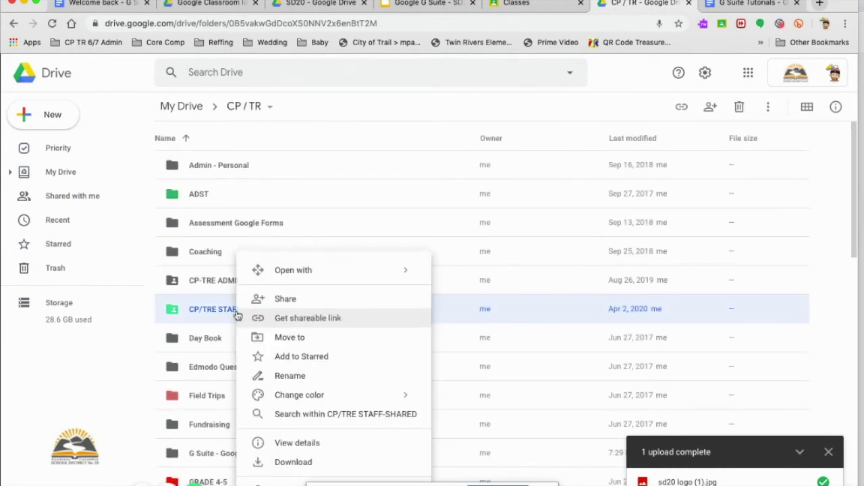
left_click(332, 320)
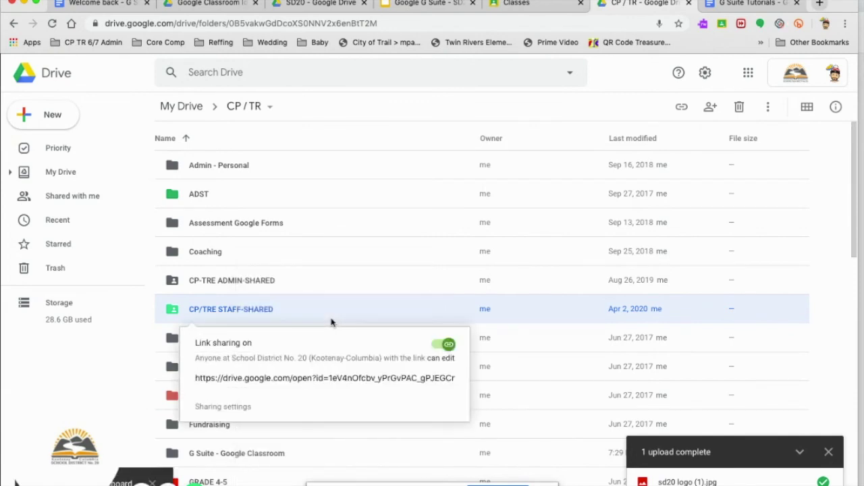
- Open the sharing settings of CP/TRE STAFF-SHARED, try adding a colleague as recipient while viewing the permission levels, and remove that recipient
left_click(242, 407)
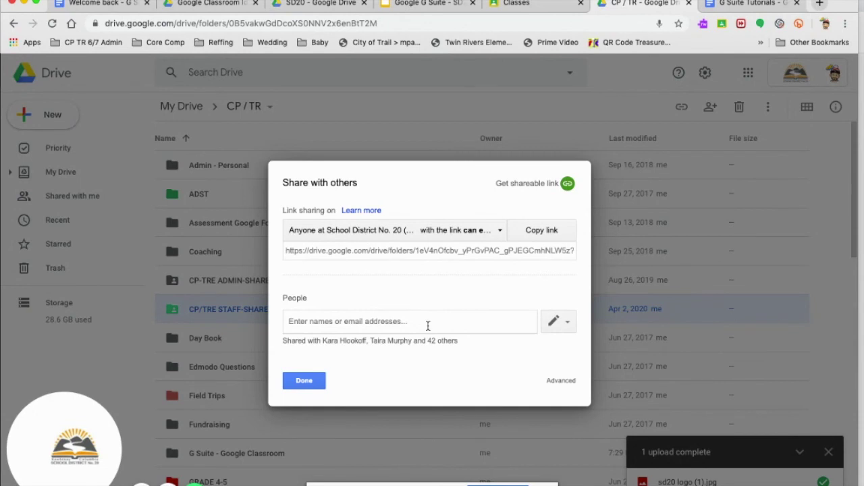
type("mike p")
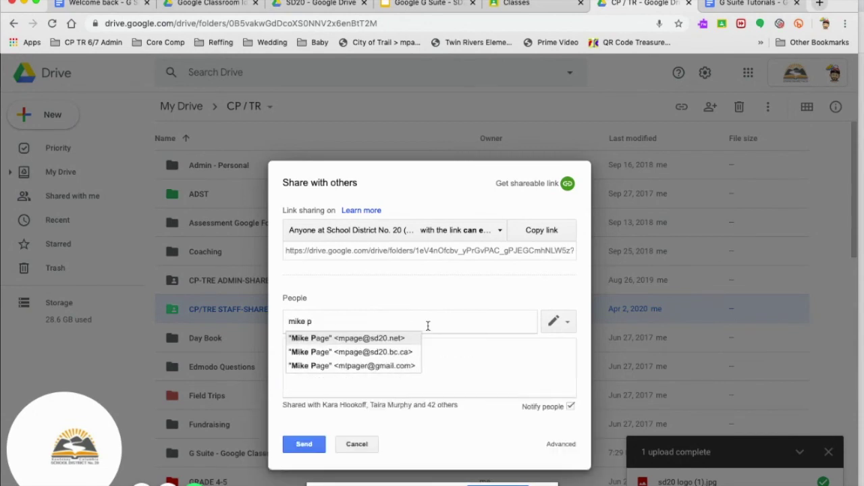
left_click(408, 344)
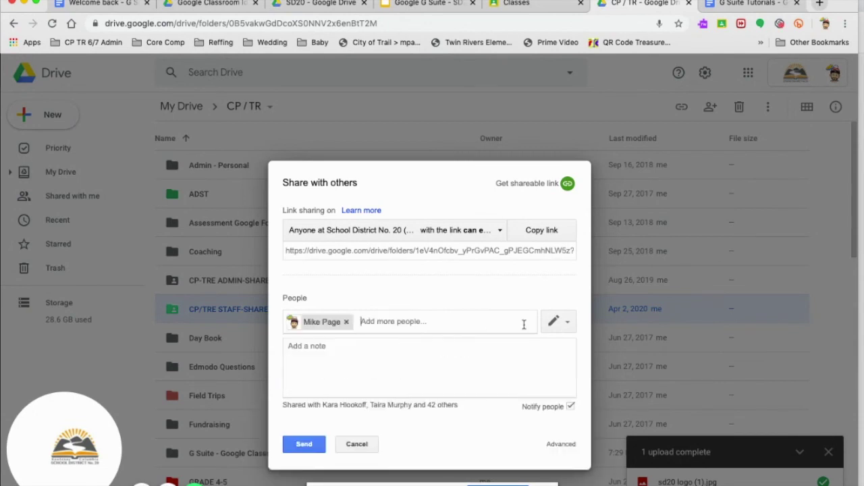
left_click(567, 325)
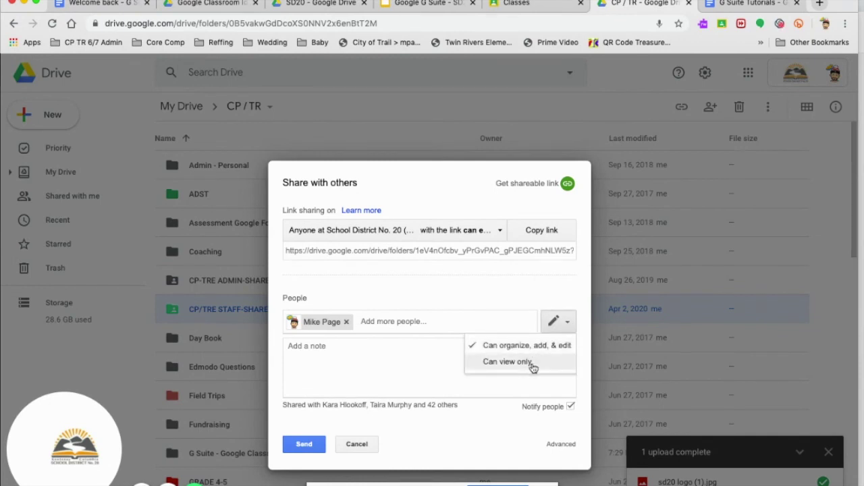
left_click(345, 323)
left_click(346, 323)
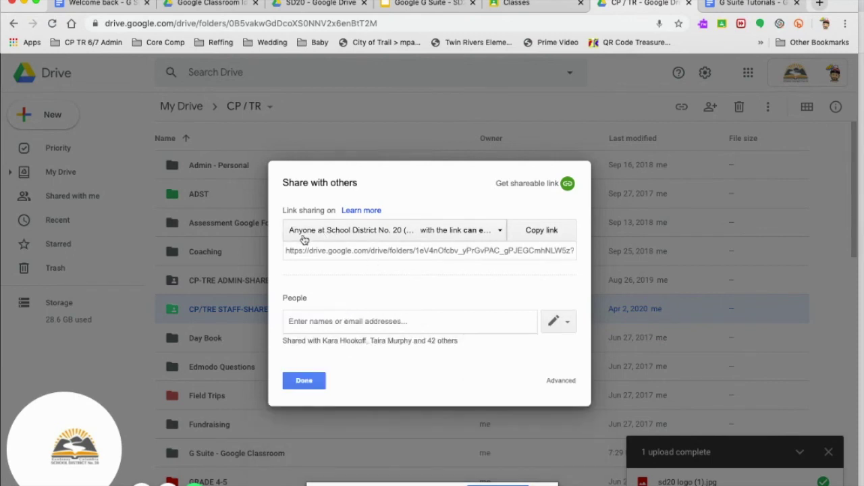
- Copy the folder's sharing link, select On - Anyone with the link in the extended link sharing options, and open its access level choices
left_click(551, 232)
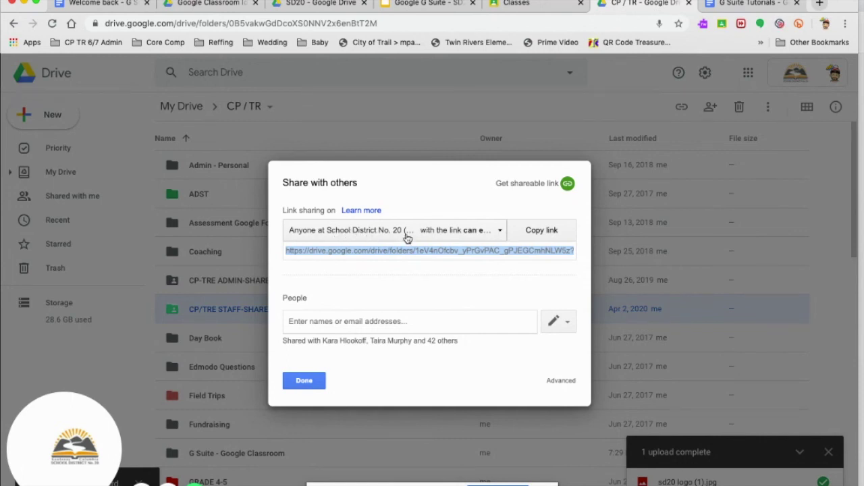
left_click(498, 233)
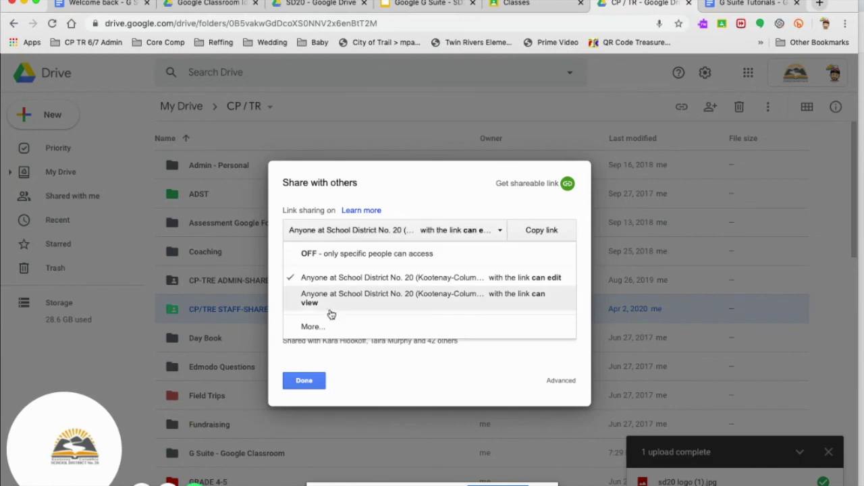
left_click(312, 327)
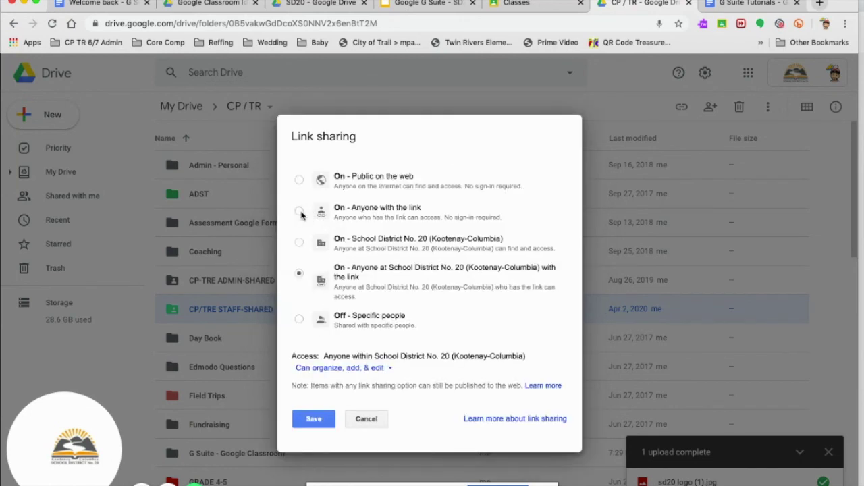
left_click(299, 212)
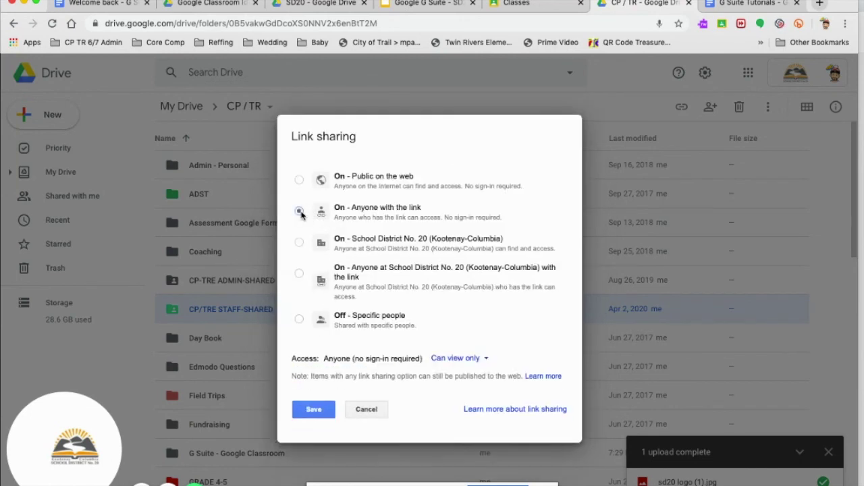
left_click(449, 358)
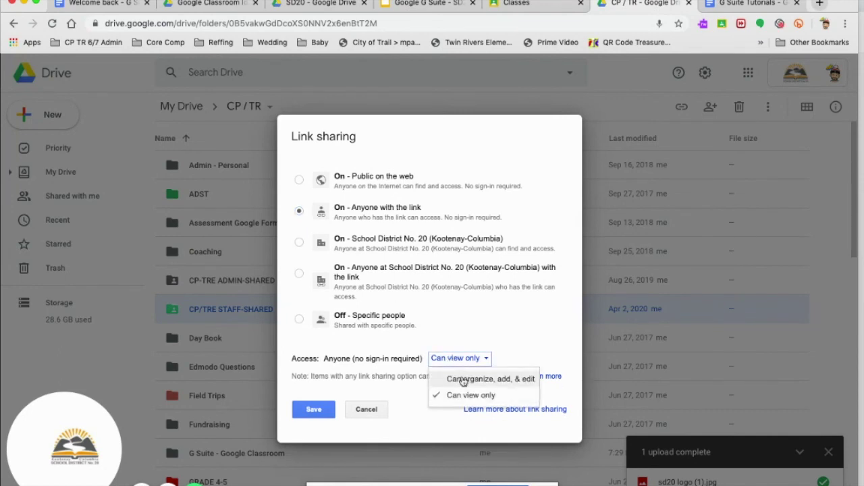